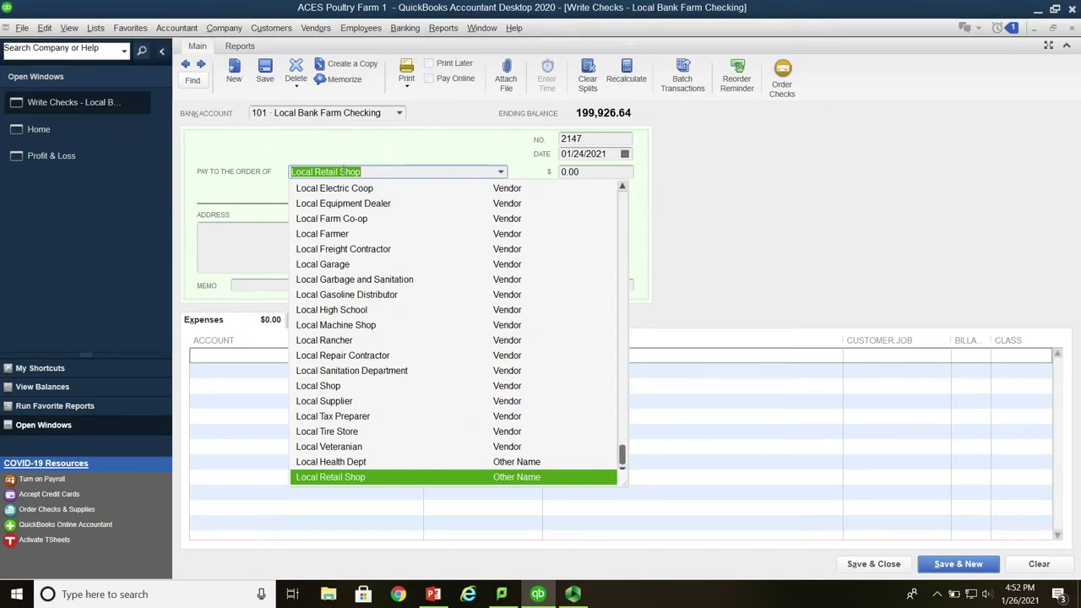
- Make the check payable to the vendor Local Shop for an amount of 42.40
key("Up")
key("Up")
key("Up")
key("Up")
key("Up")
key("Up")
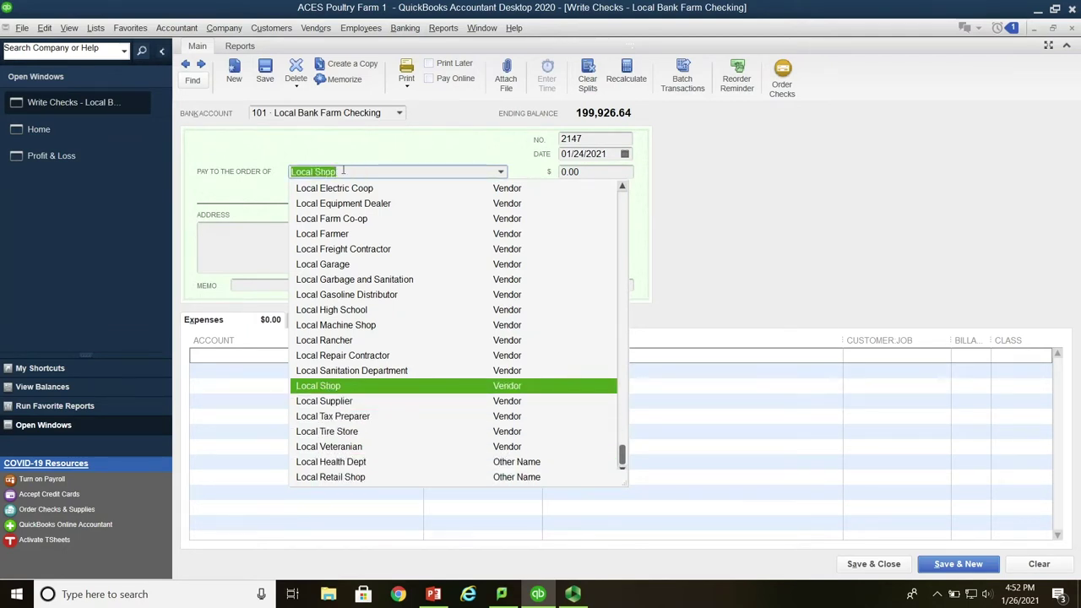
key("Tab")
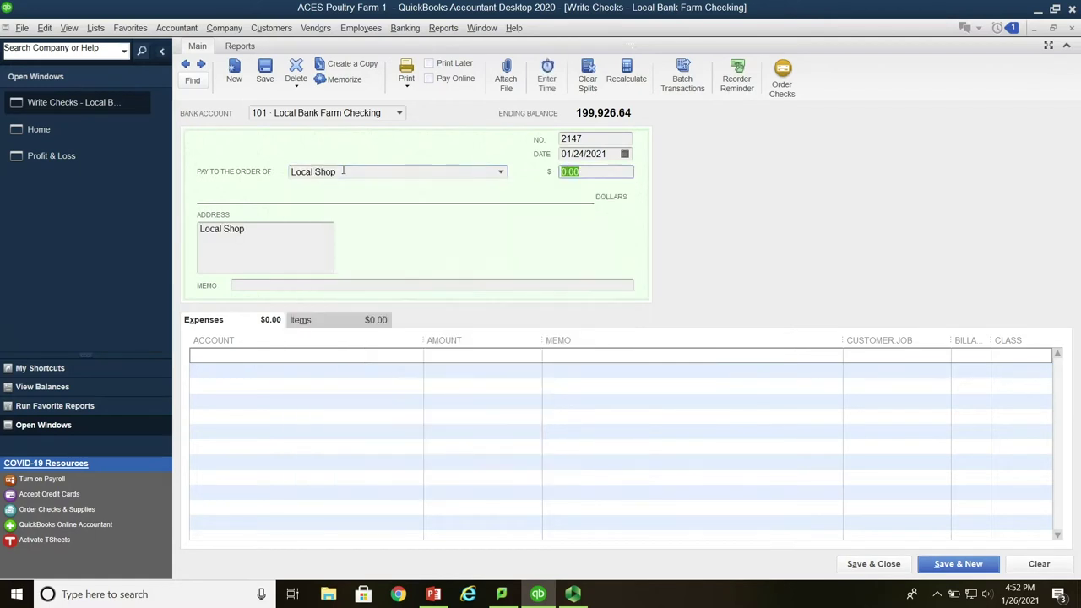
type("42.40")
key("Tab")
key("Tab")
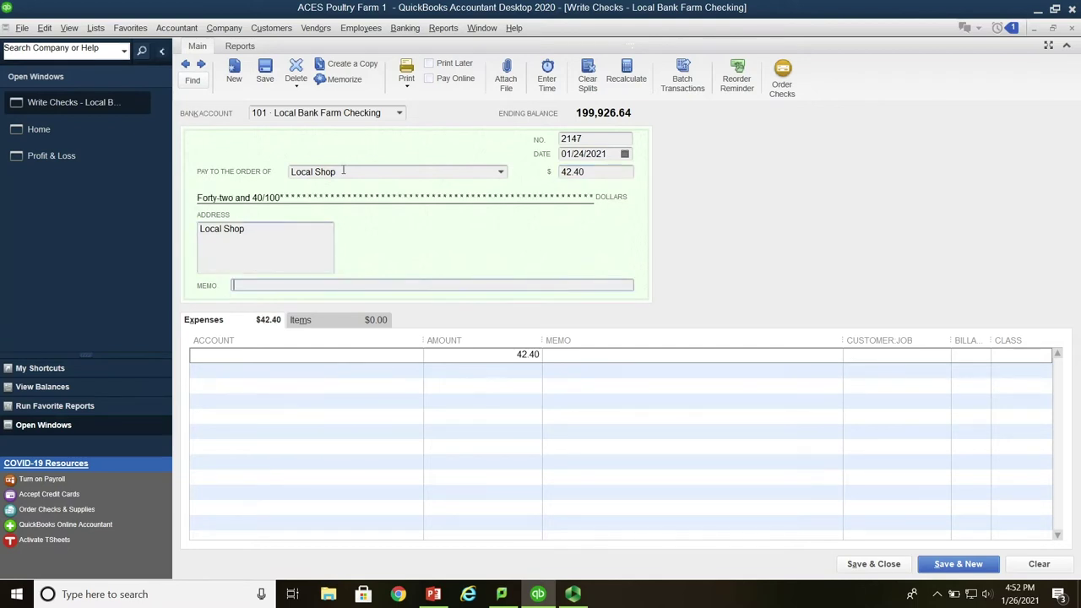
- Enter the check memo "Sunday lunch with the family"
type("Sunday luch w")
key("BackSpace")
key("BackSpace")
key("BackSpace")
type("nch with the family")
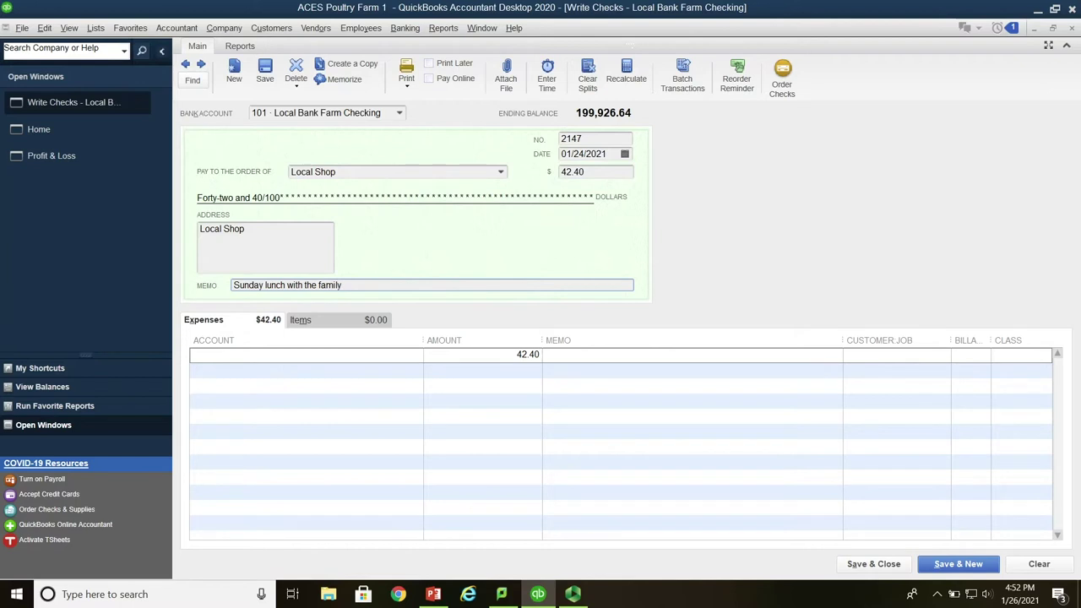
key("Tab")
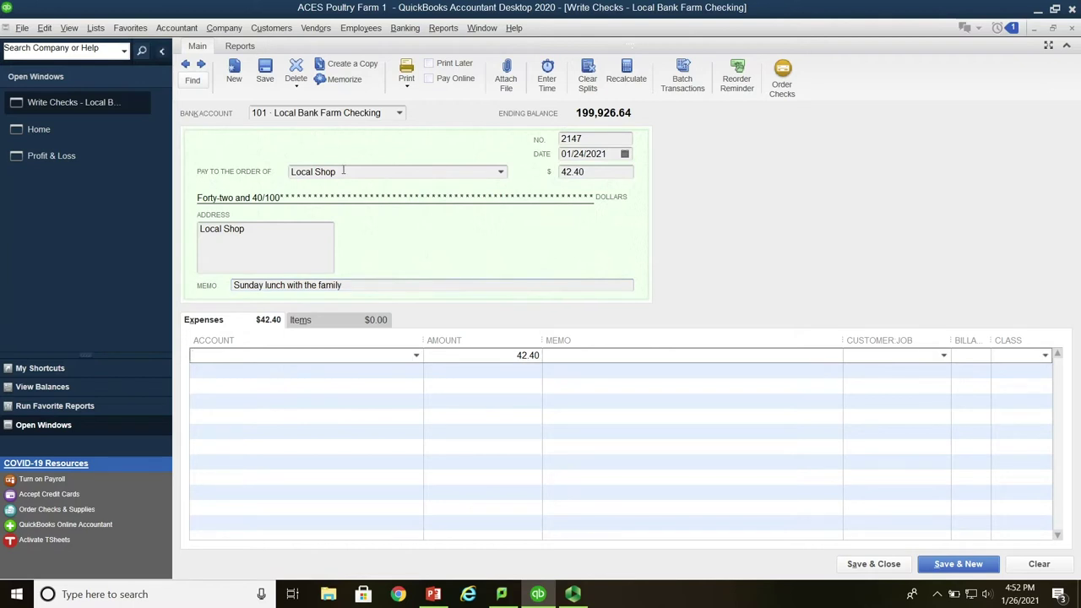
- Replace the check number with DEB to mark the payment as a debit transaction
left_click(588, 138)
key("BackSpace")
key("BackSpace")
key("BackSpace")
key("BackSpace")
type("DE")
key("Tab")
key("Tab")
key("Tab")
key("Tab")
key("Tab")
key("Tab")
- Assign the other-expense account 074 · Family Living to the first expense line of the check
left_click(415, 356)
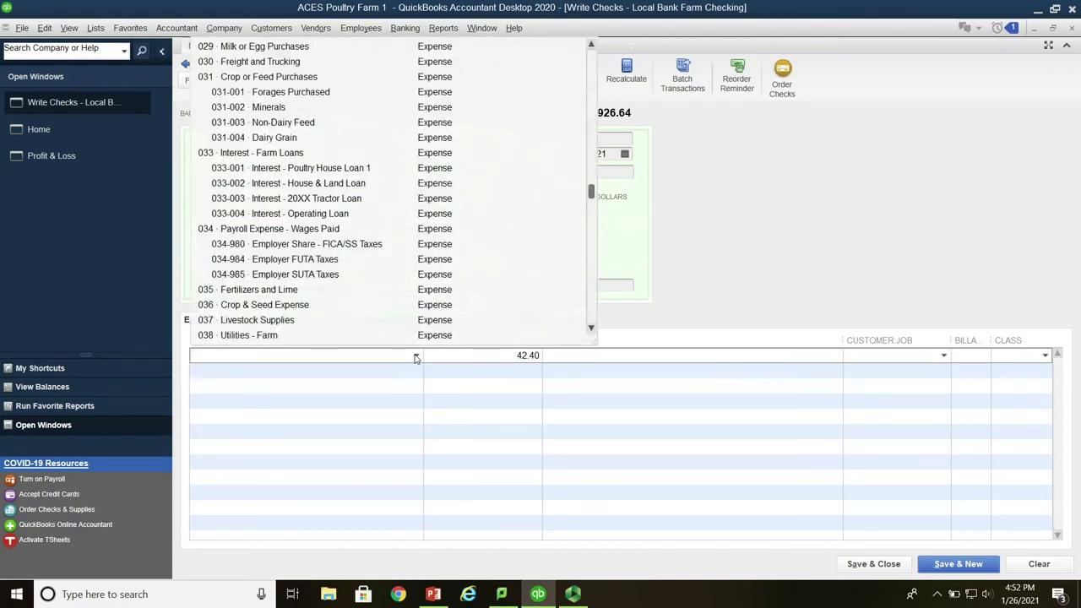
scroll(397, 297, "up", 1)
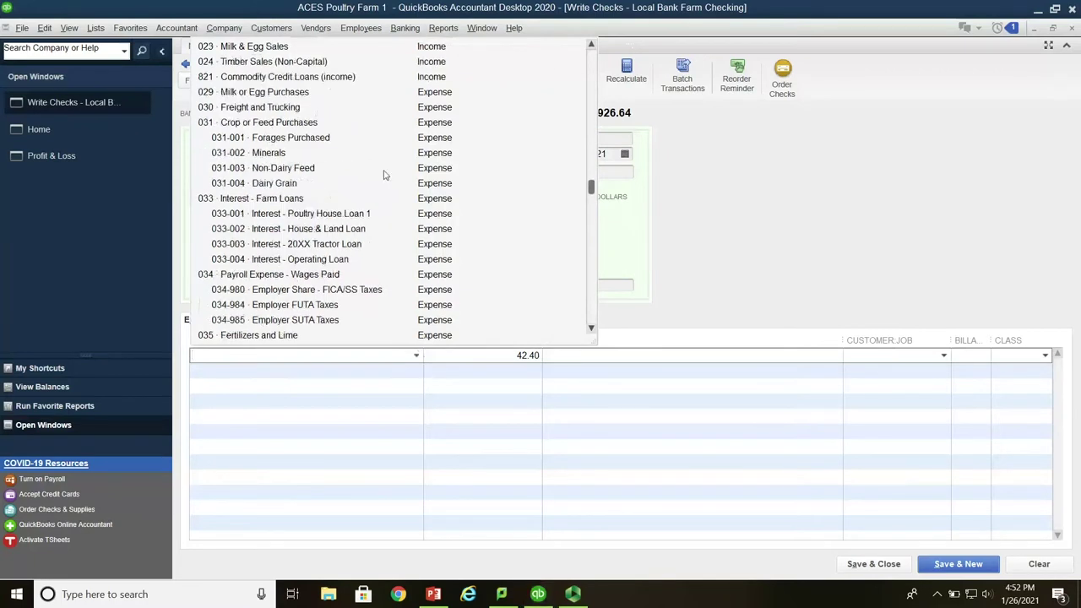
scroll(338, 181, "down", 2)
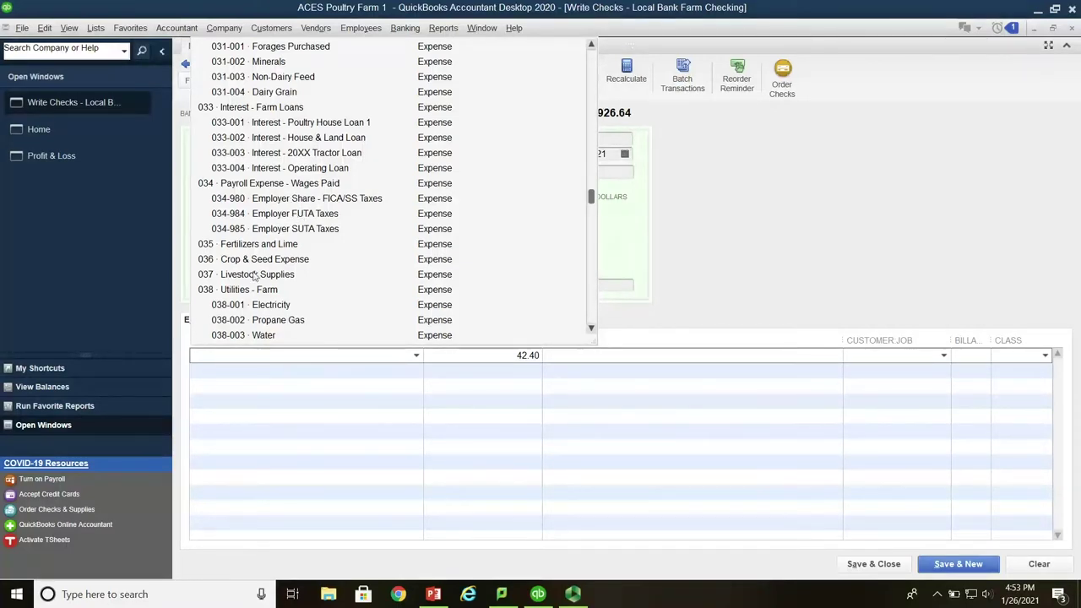
scroll(353, 273, "down", 2)
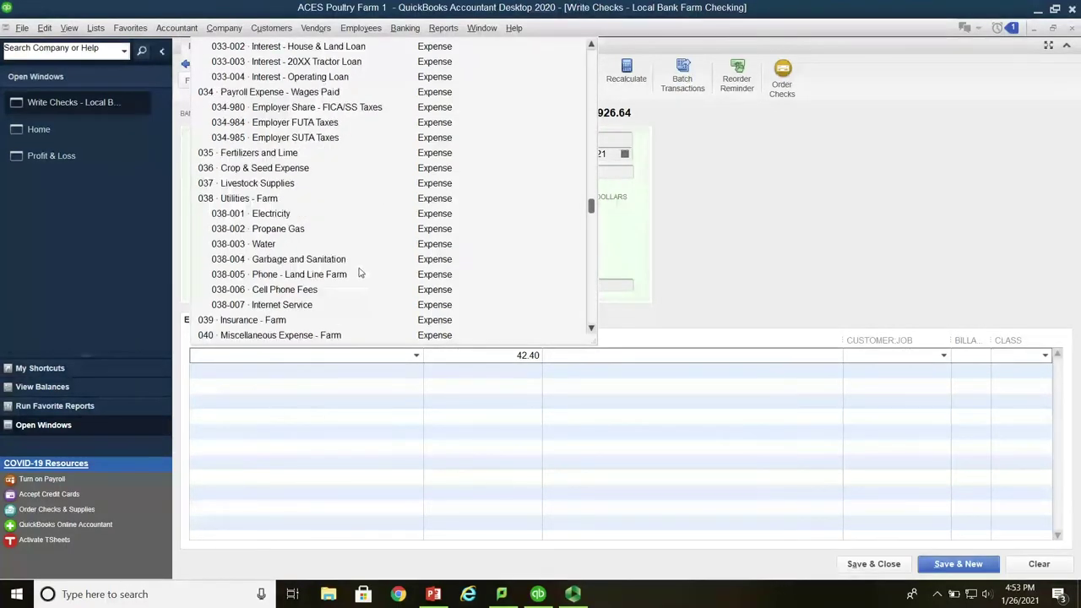
scroll(358, 272, "down", 1)
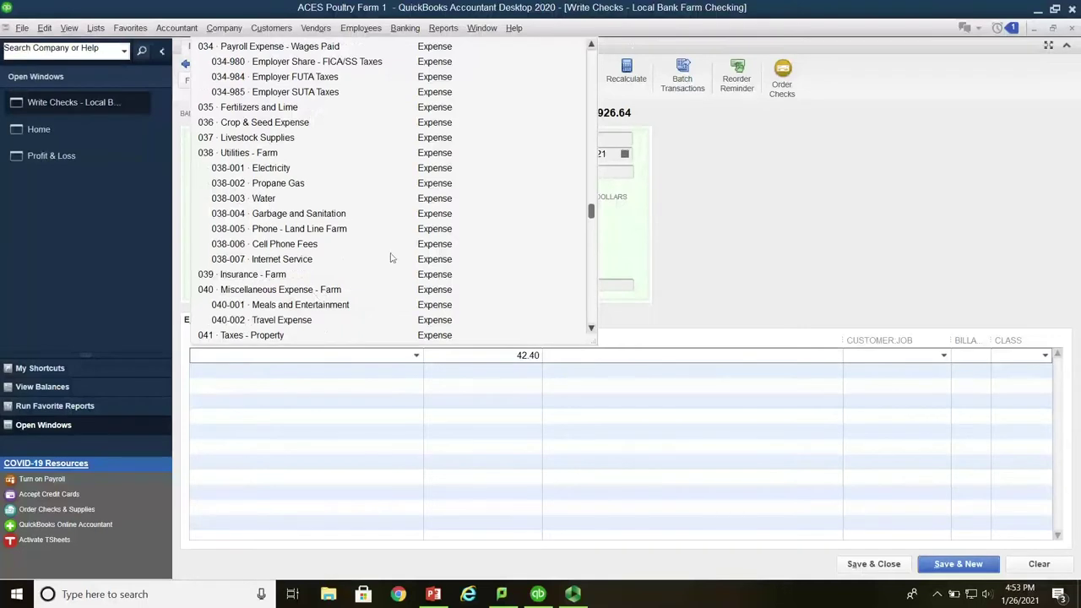
scroll(388, 260, "down", 1)
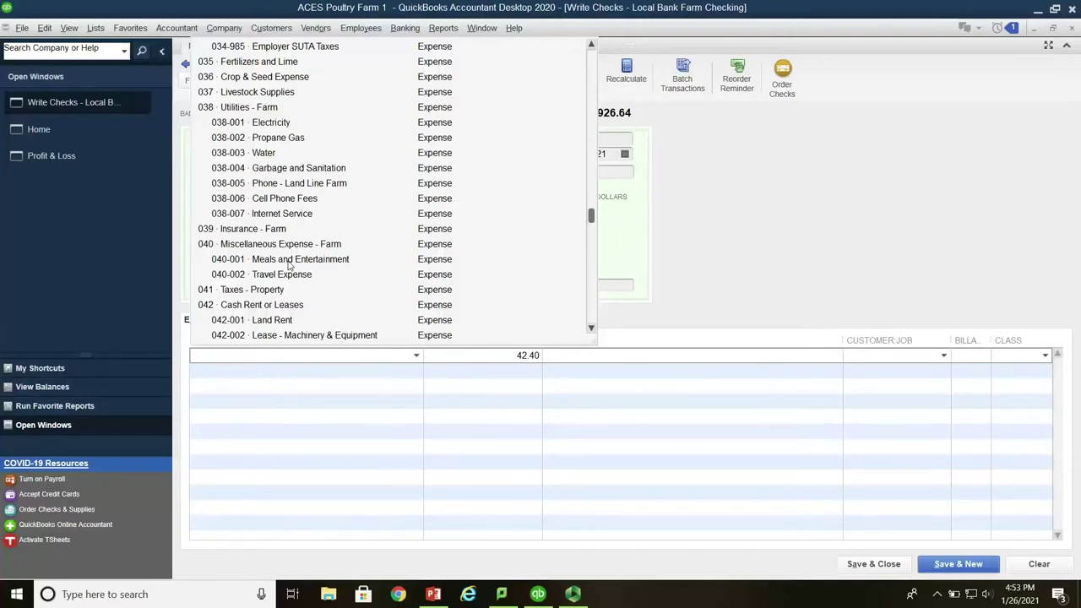
scroll(288, 265, "down", 1)
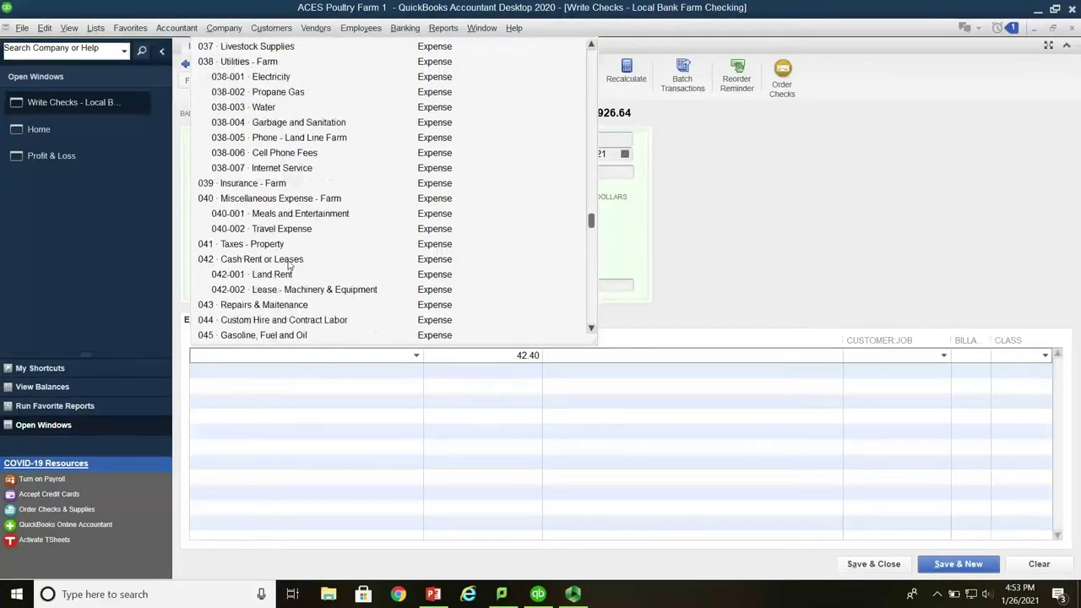
scroll(463, 212, "down", 1)
scroll(463, 212, "down", 4)
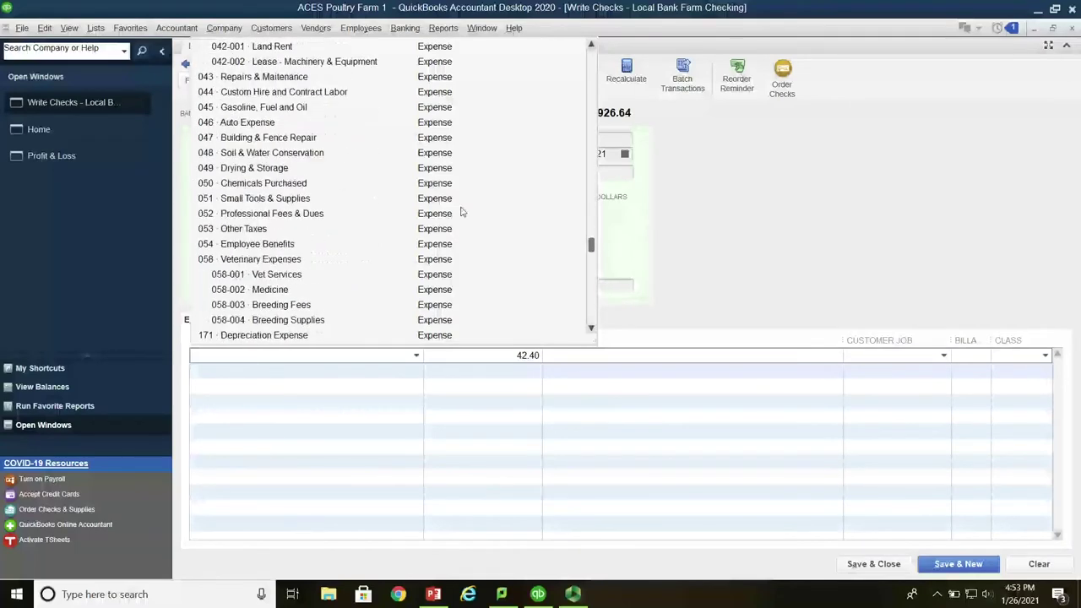
scroll(463, 212, "down", 3)
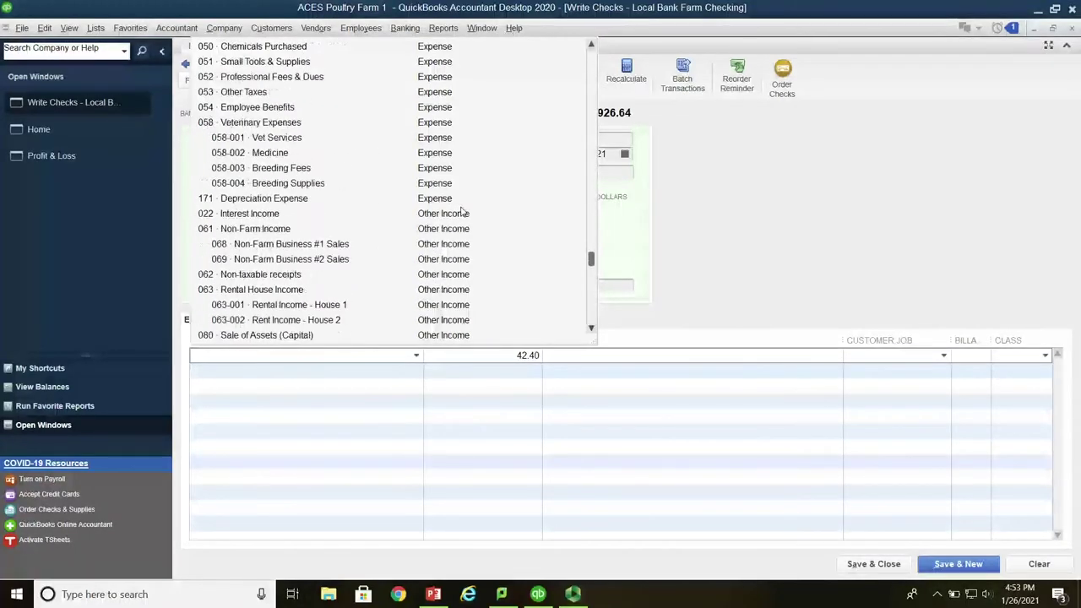
scroll(463, 212, "down", 1)
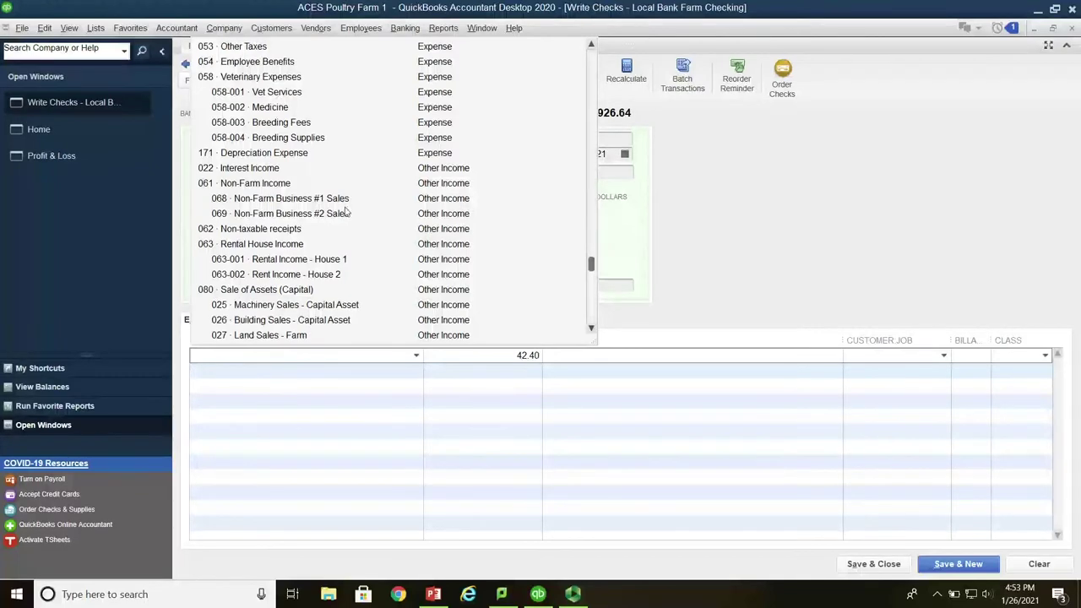
scroll(366, 217, "down", 1)
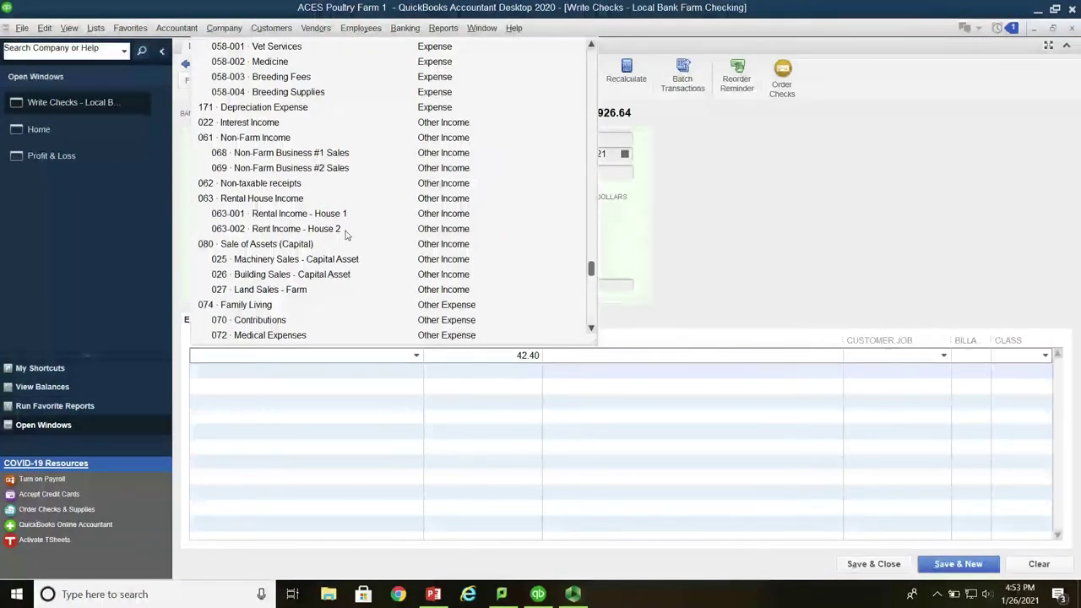
scroll(338, 238, "down", 1)
scroll(297, 246, "down", 1)
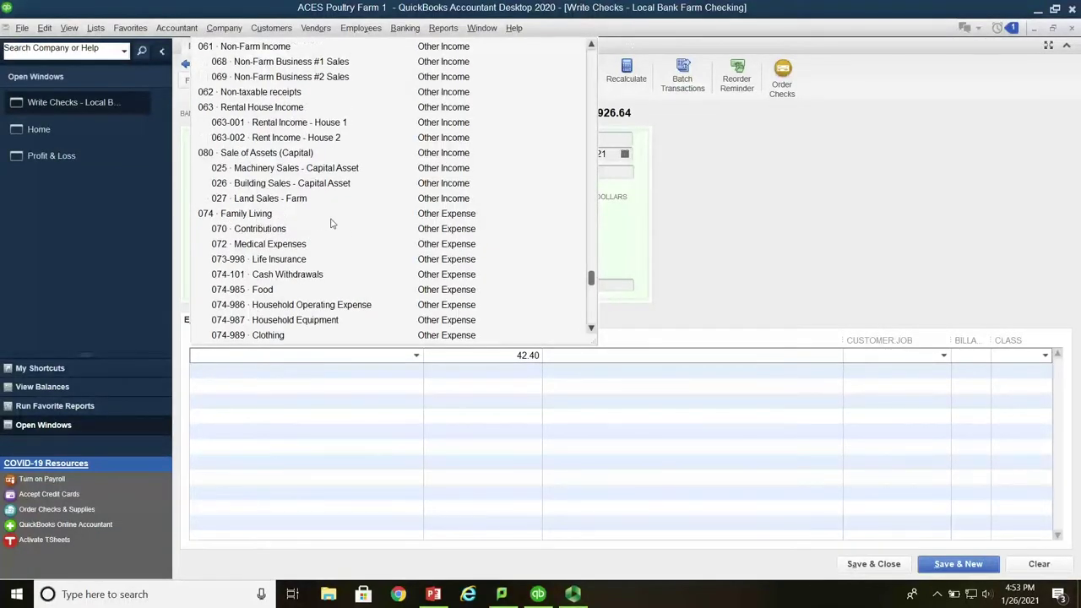
scroll(331, 223, "down", 1)
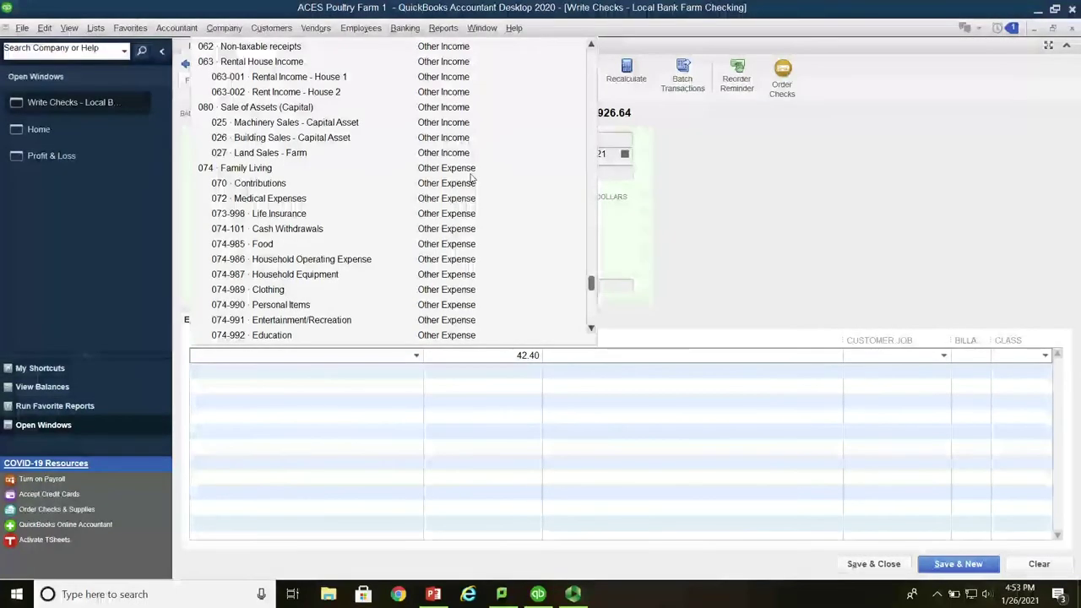
left_click(241, 168)
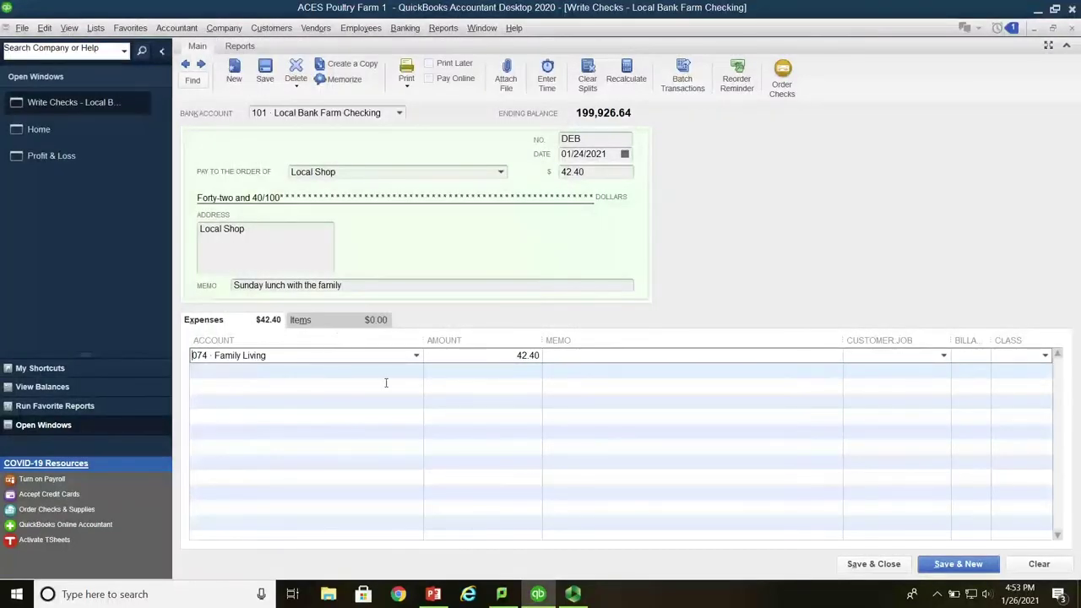
- Review the Family Living subaccounts available for the expense line, keeping the parent account 074 · Family Living selected
left_click(417, 356)
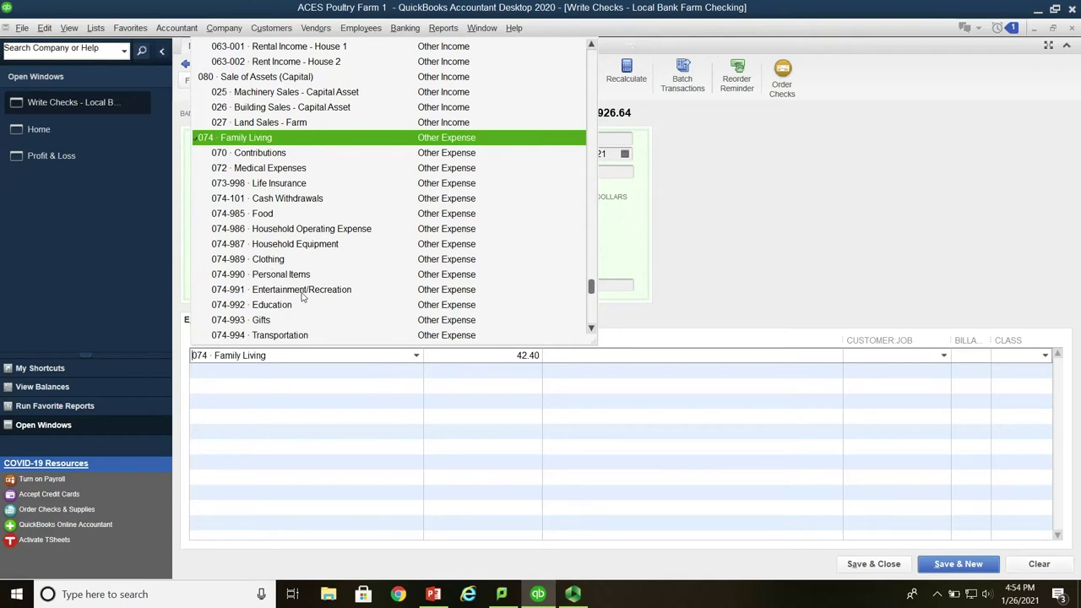
scroll(302, 296, "down", 2)
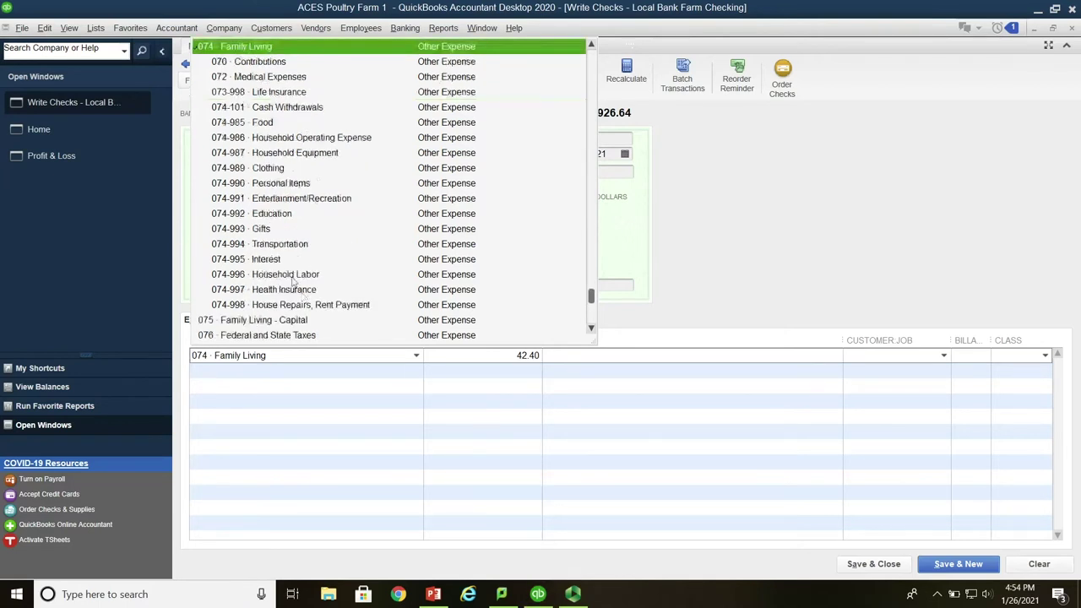
scroll(297, 279, "up", 1)
scroll(297, 278, "up", 2)
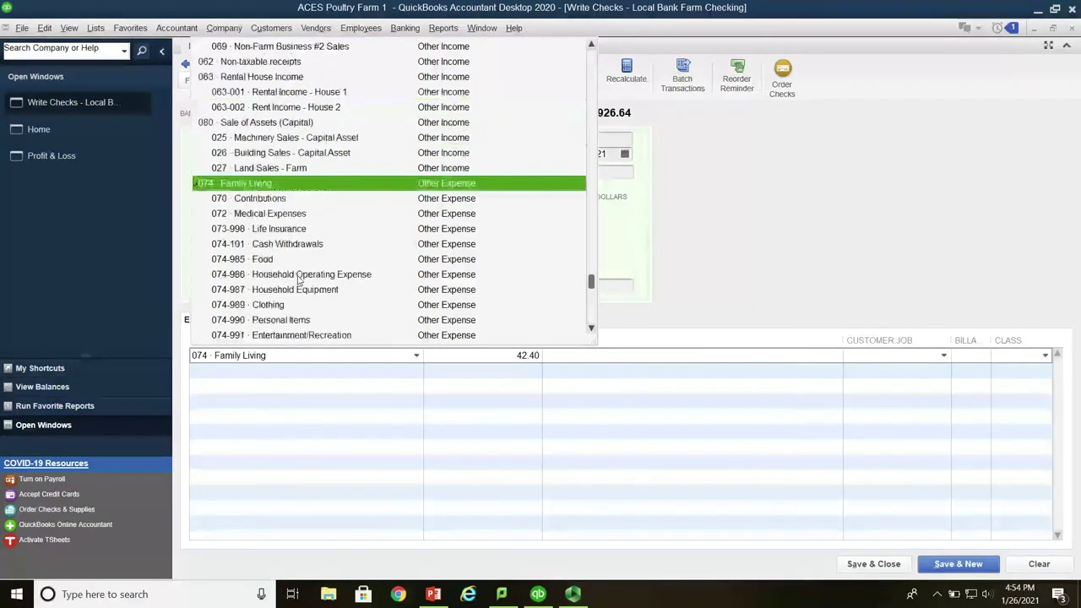
left_click(245, 184)
- Enter the memo "Sunday lunch with family at local restaurant" on the Family Living expense line
left_click(574, 355)
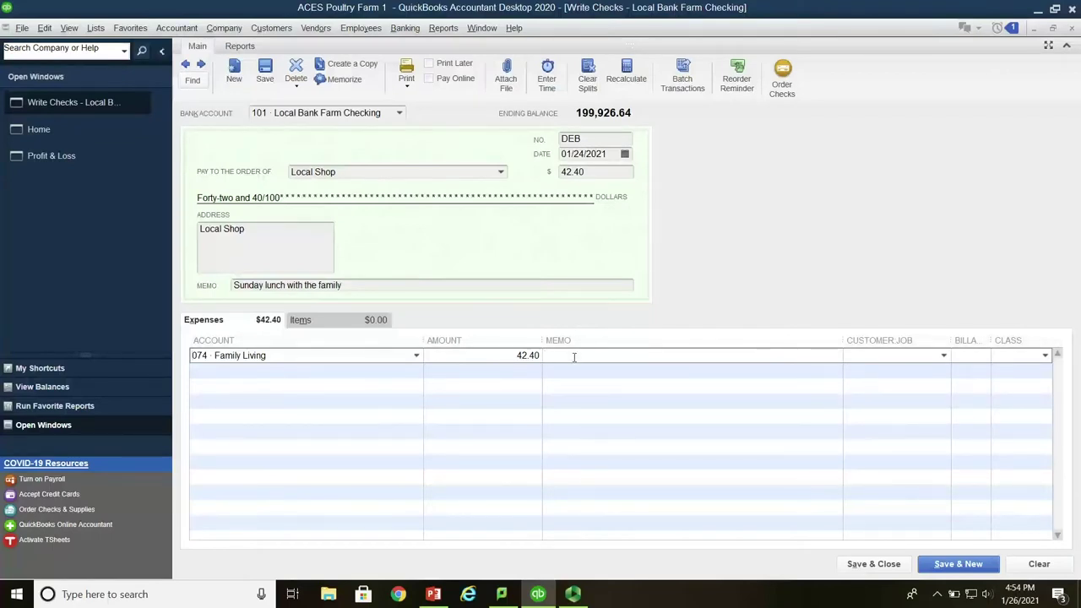
type("Sunday lunch with fa")
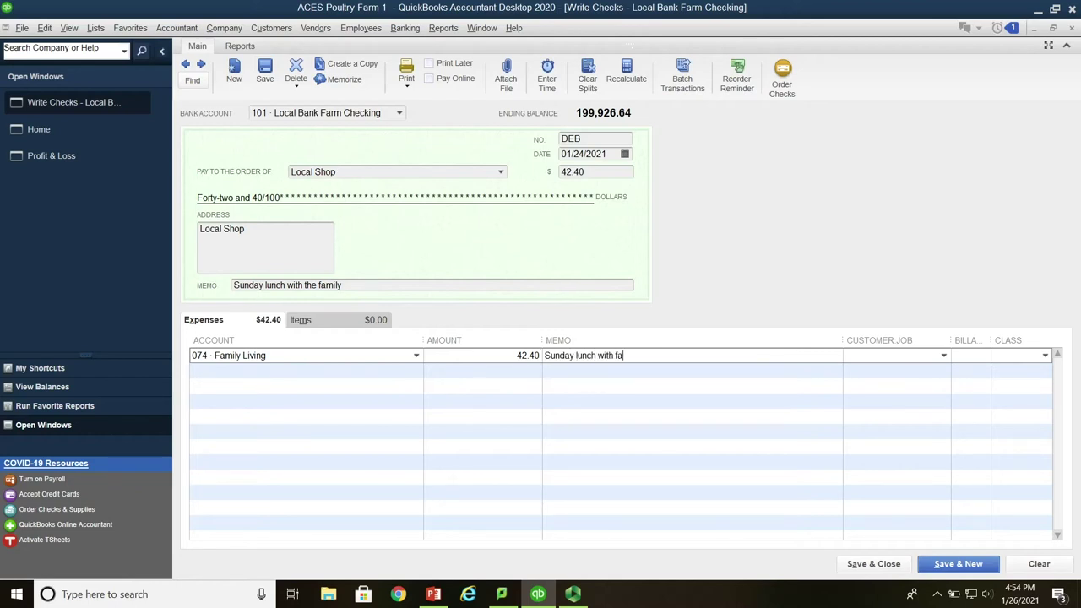
type("mily at local restaurant")
- Review the class choices for the expense line without assigning one, and recheck its account selection
left_click(1046, 355)
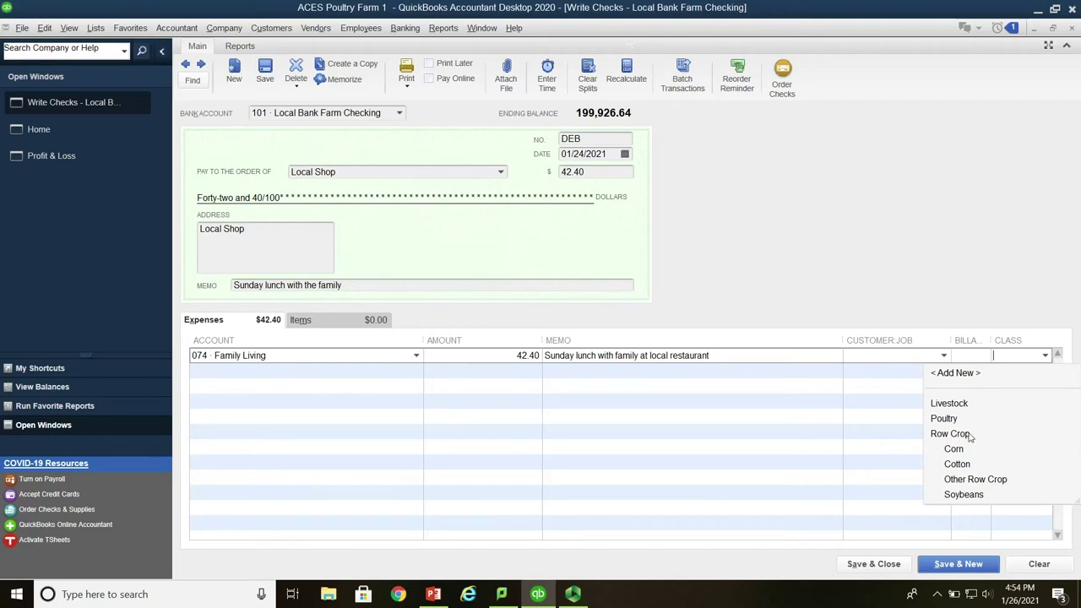
key("Tab")
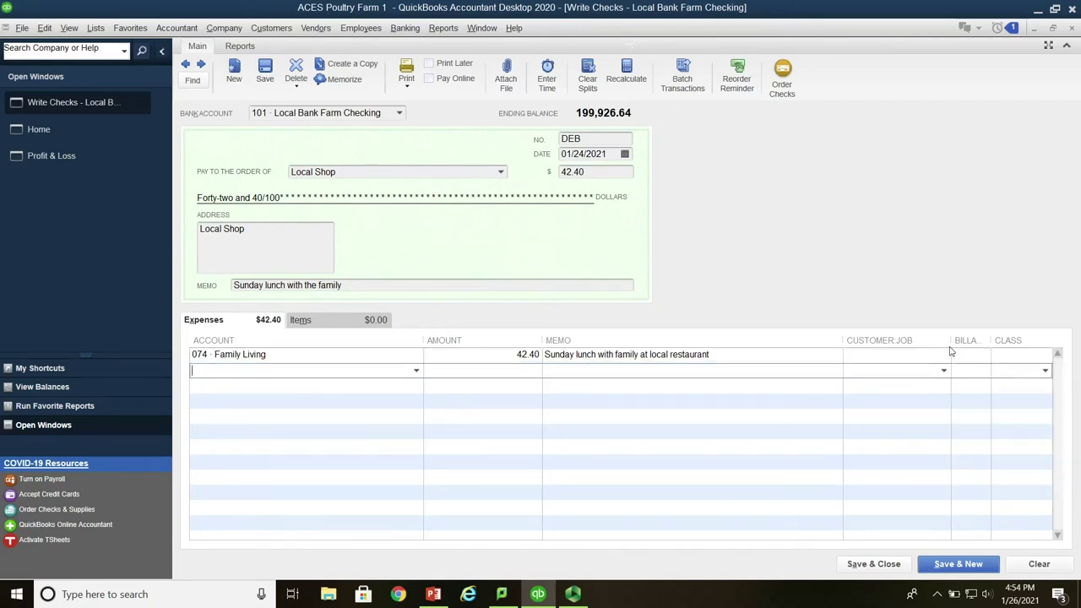
left_click(417, 356)
left_click(416, 356)
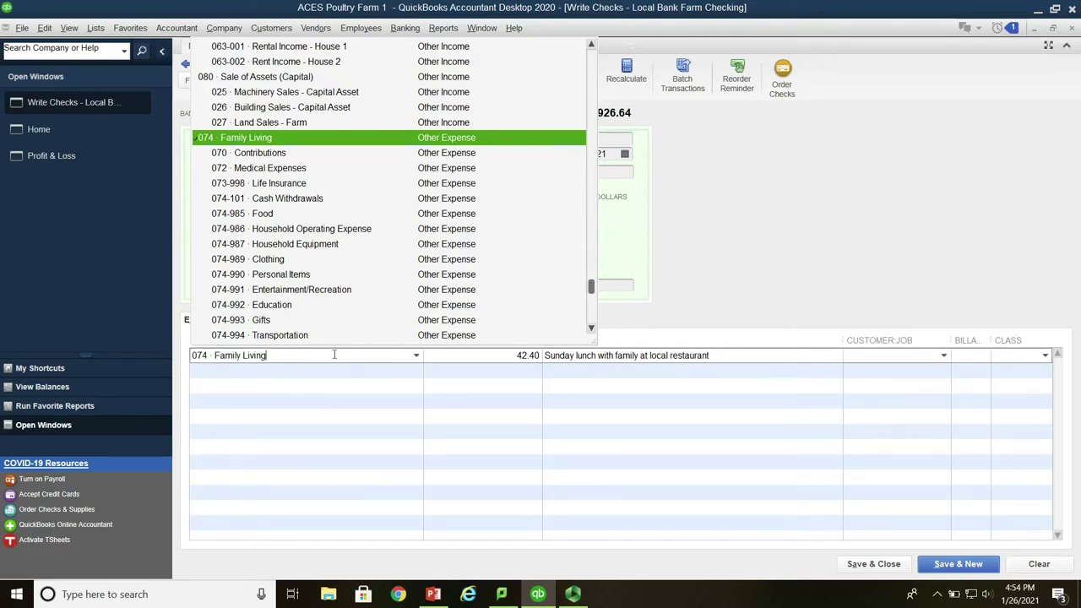
key("Tab")
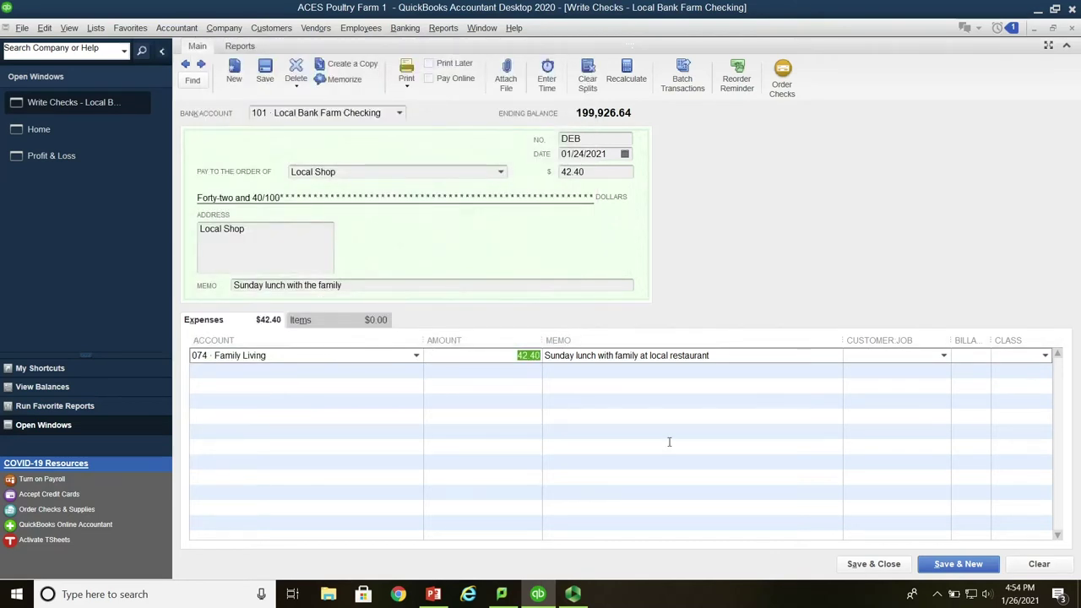
- Save the Local Shop check without a class and start a new blank check
left_click(947, 566)
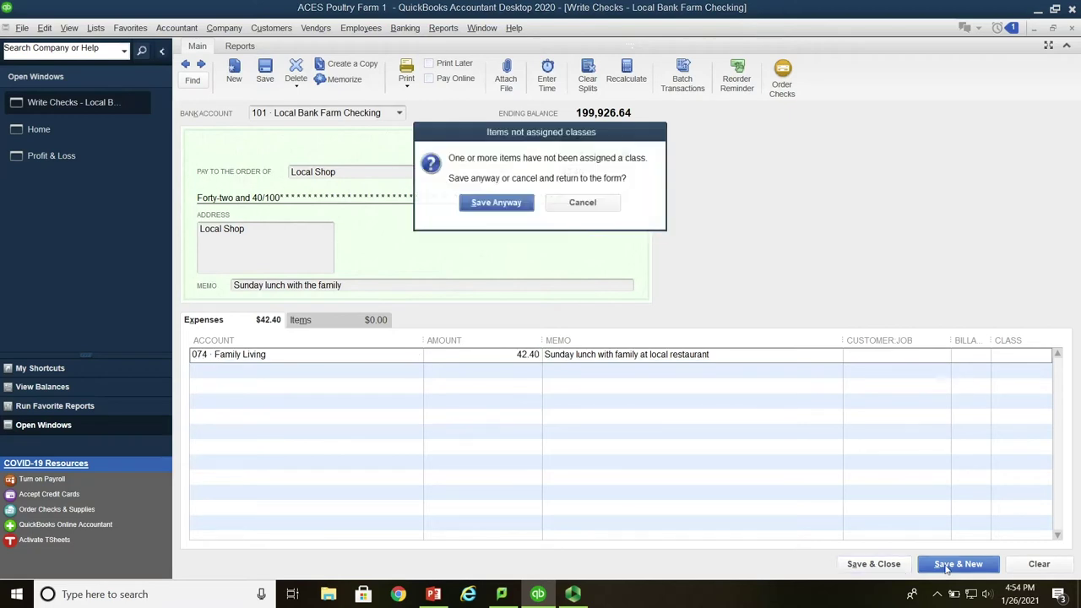
left_click(496, 202)
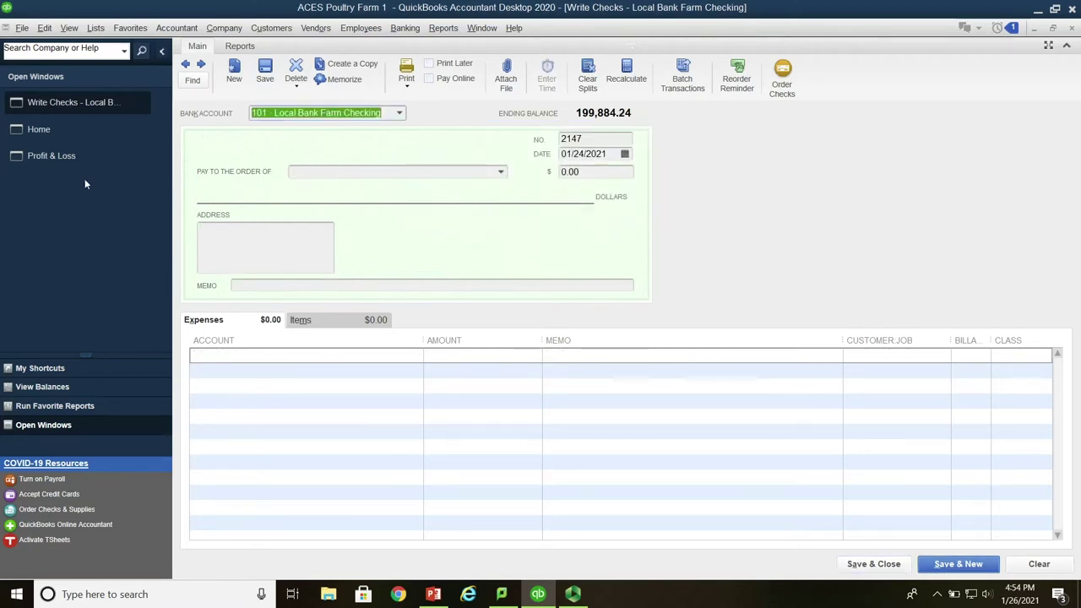
- Trace the unclassified Family Living amount in the Profit & Loss report to its source check, and return to the home page
left_click(37, 159)
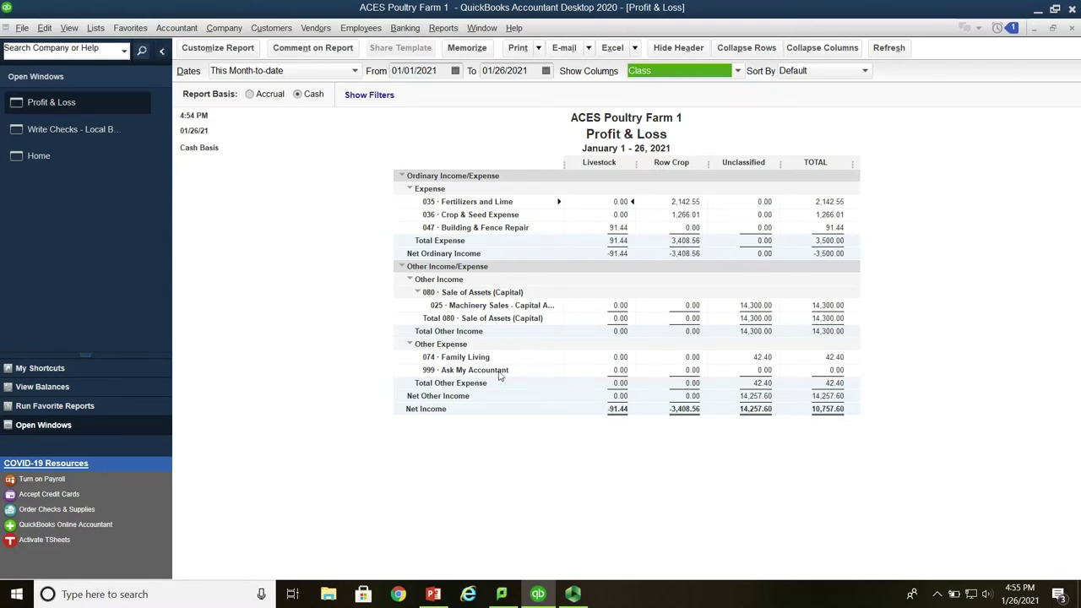
double_click(764, 358)
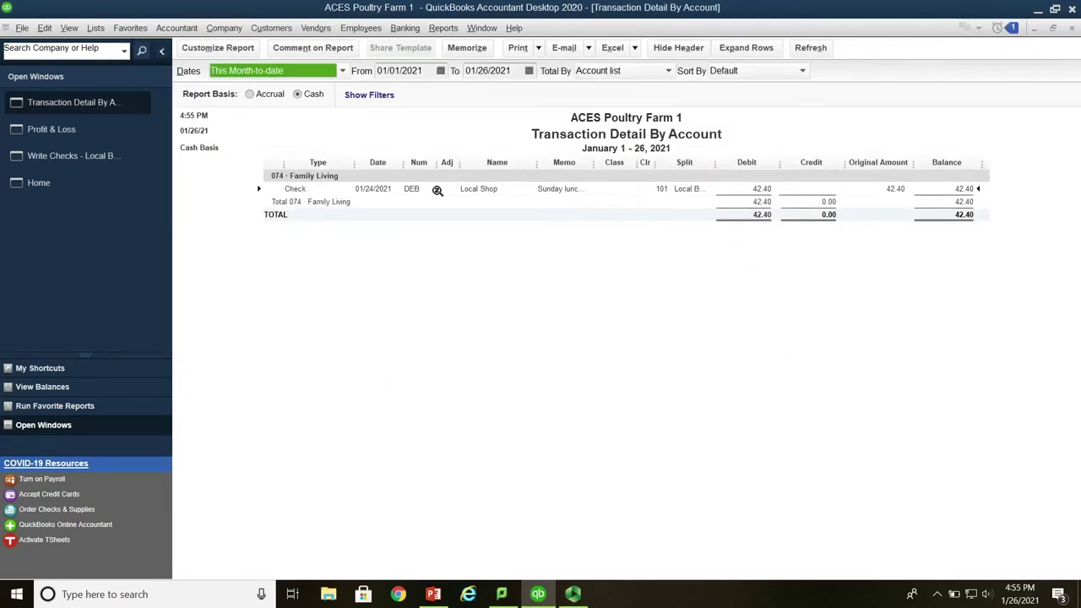
double_click(898, 191)
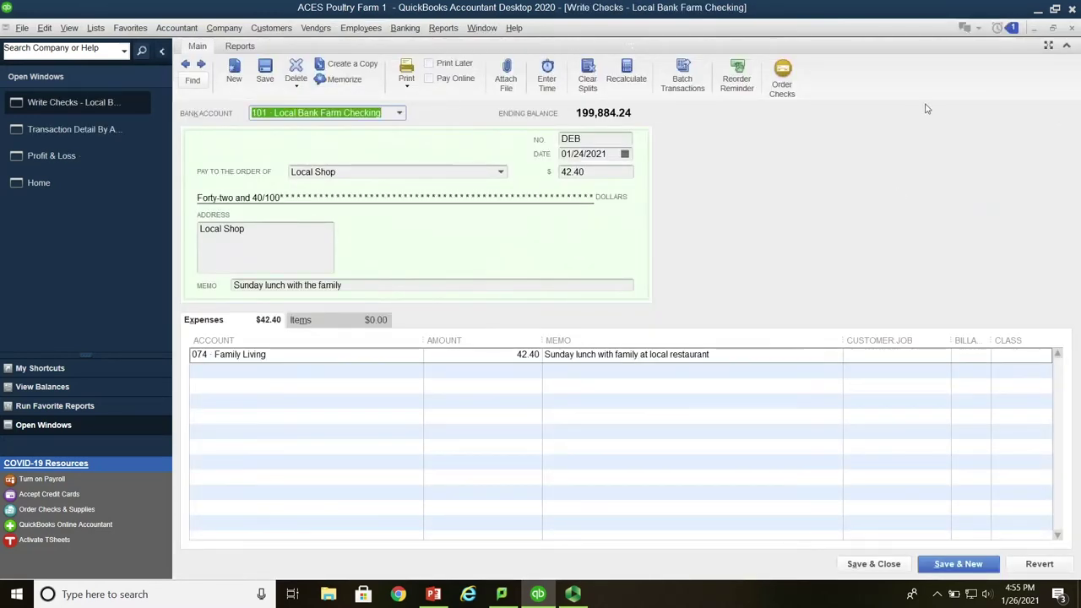
left_click(1072, 29)
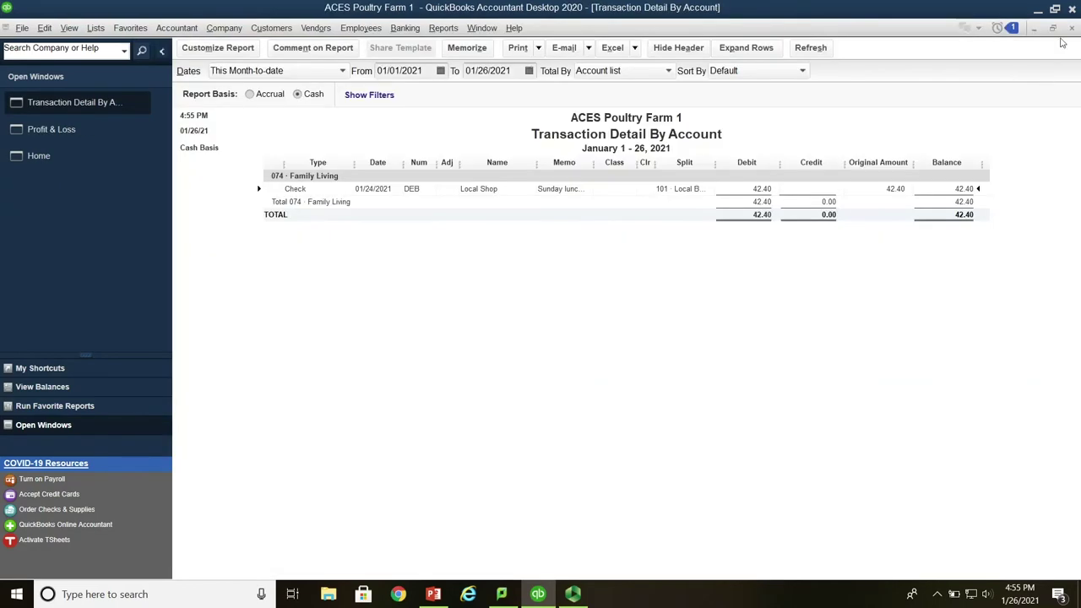
left_click(1073, 28)
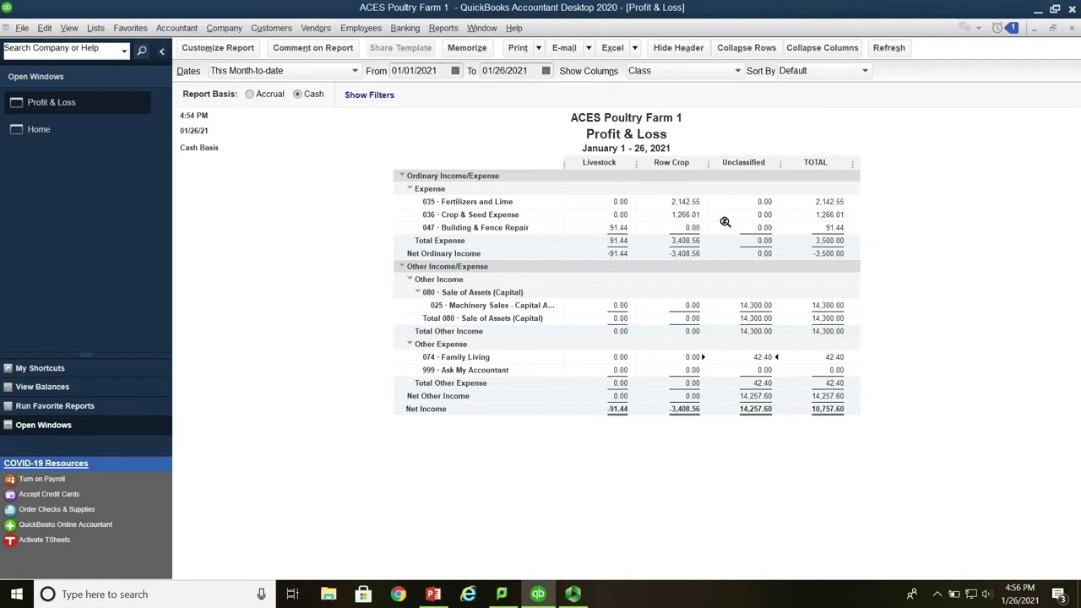
left_click(38, 130)
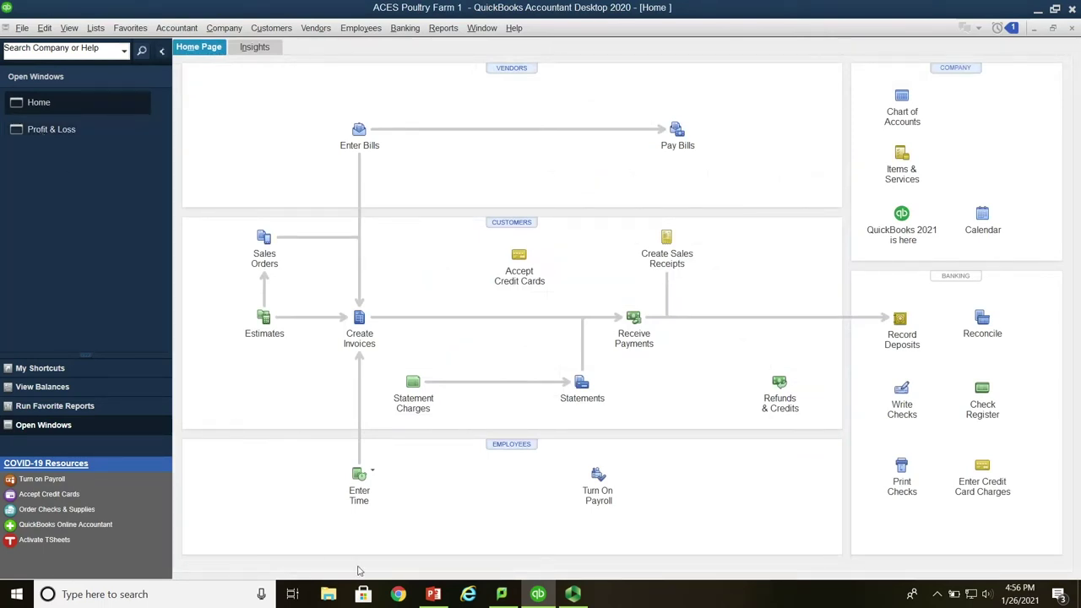
- Switch to PowerPoint and present the slide "Accounting entry for Family Living dinner"
left_click(434, 595)
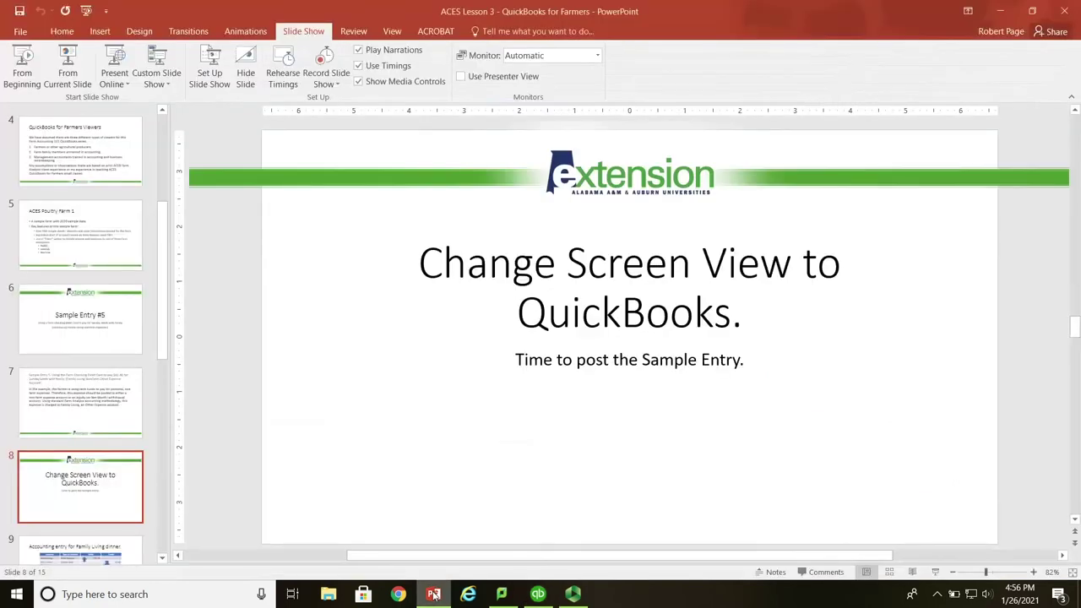
key("shift+F5")
key("Right")
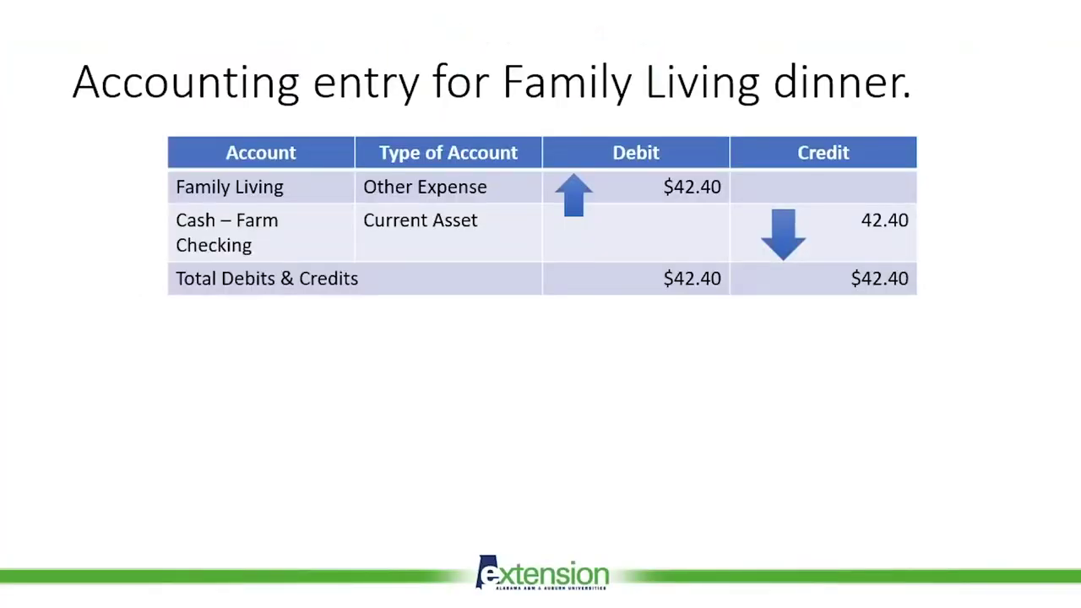